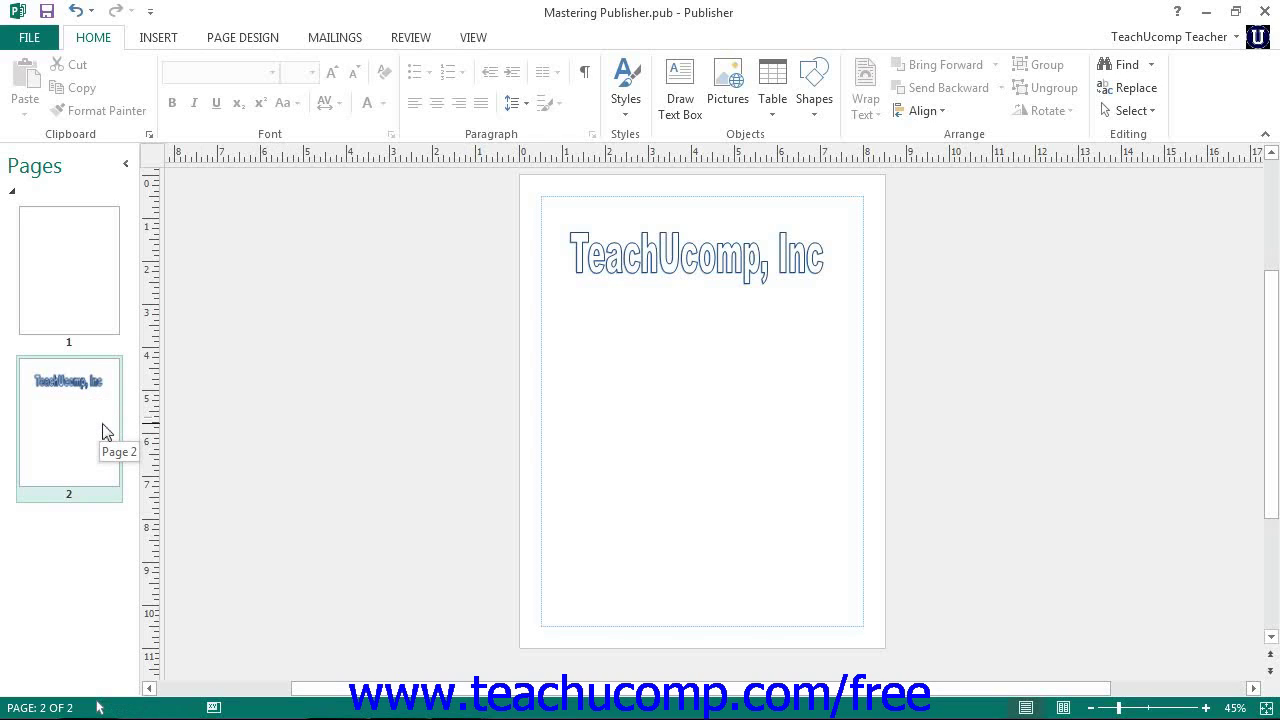
# - Add catalog pages, then enlarge the Catalog Merge Area so its instruction text fits
pyautogui.click(157, 38)
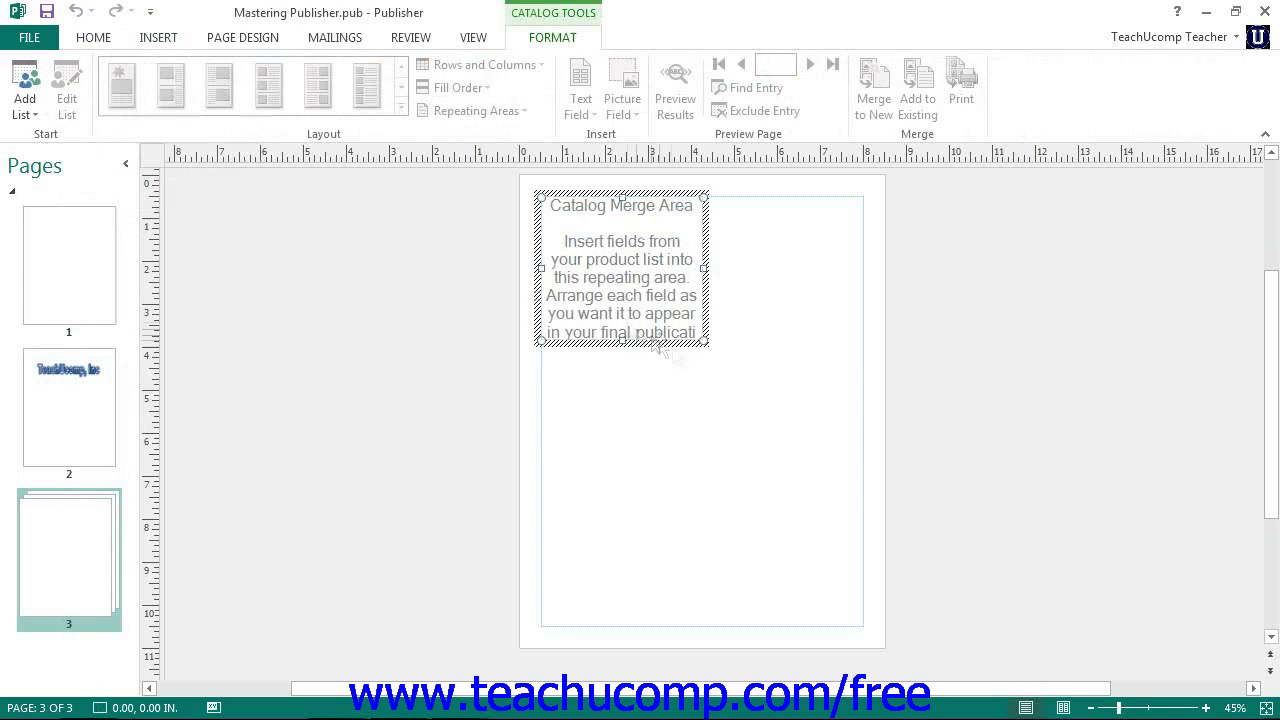
pyautogui.moveTo(704, 342); pyautogui.dragTo(750, 419)
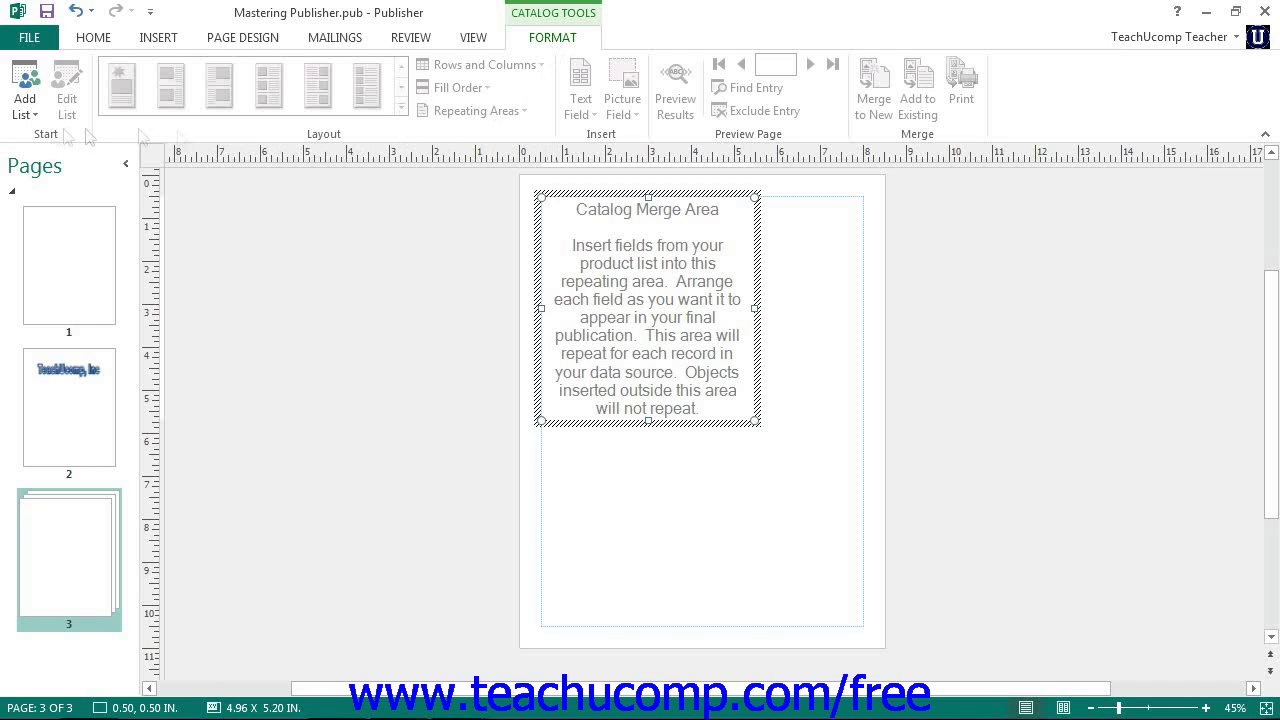
# - Type a new product list row: Mastering Publisher, Publisher 2013, ID 1234, price 124.95
pyautogui.click(25, 112)
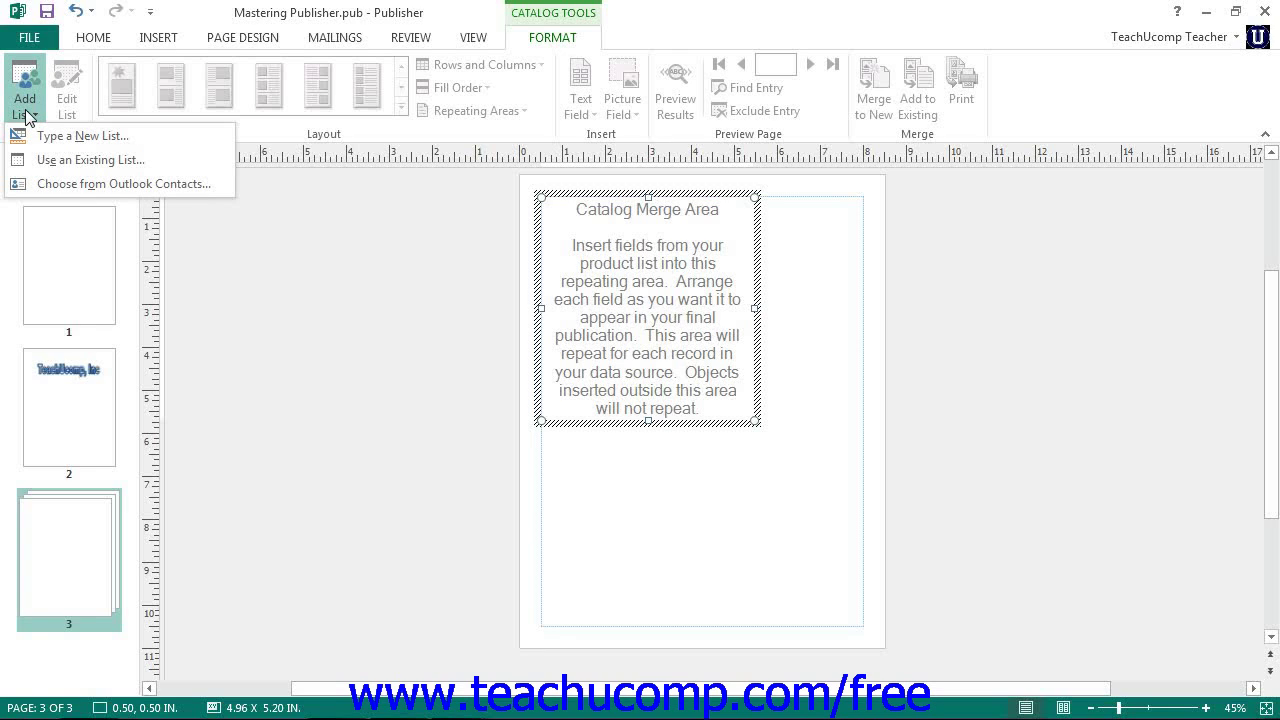
pyautogui.click(70, 140)
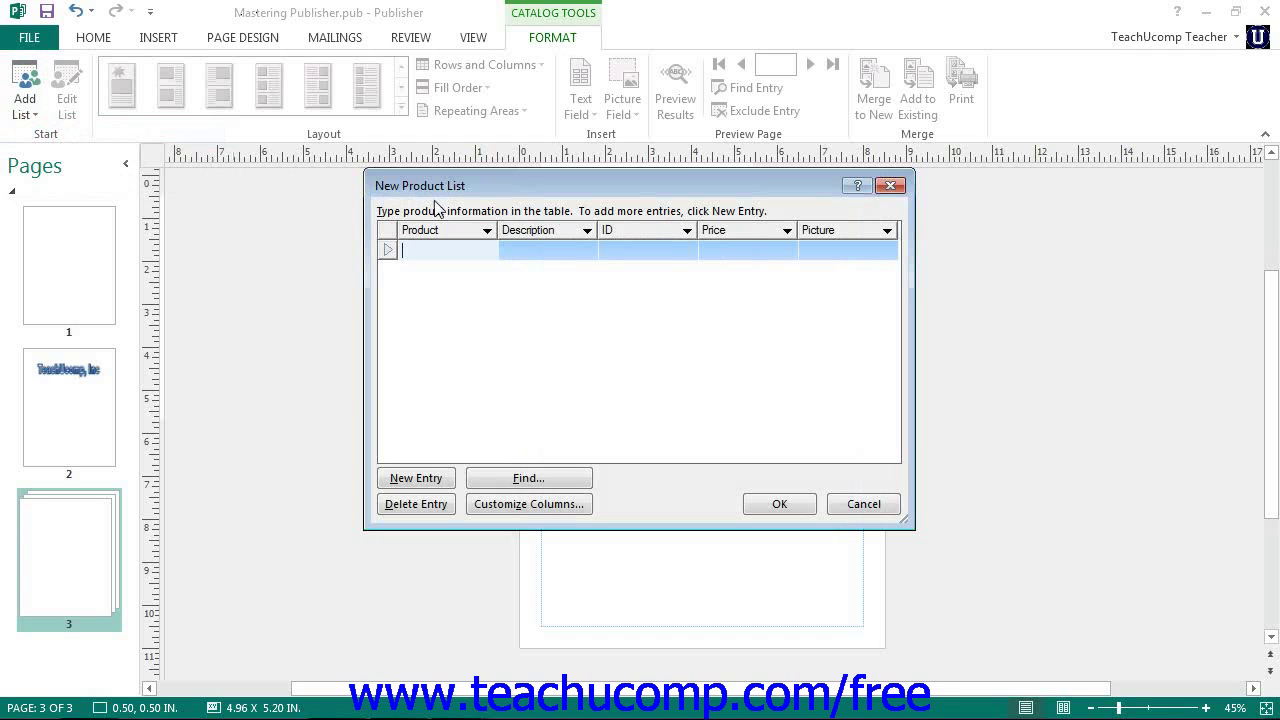
pyautogui.write('Mastering ')
pyautogui.write('Publish')
pyautogui.write('ed')
pyautogui.press('Tab')
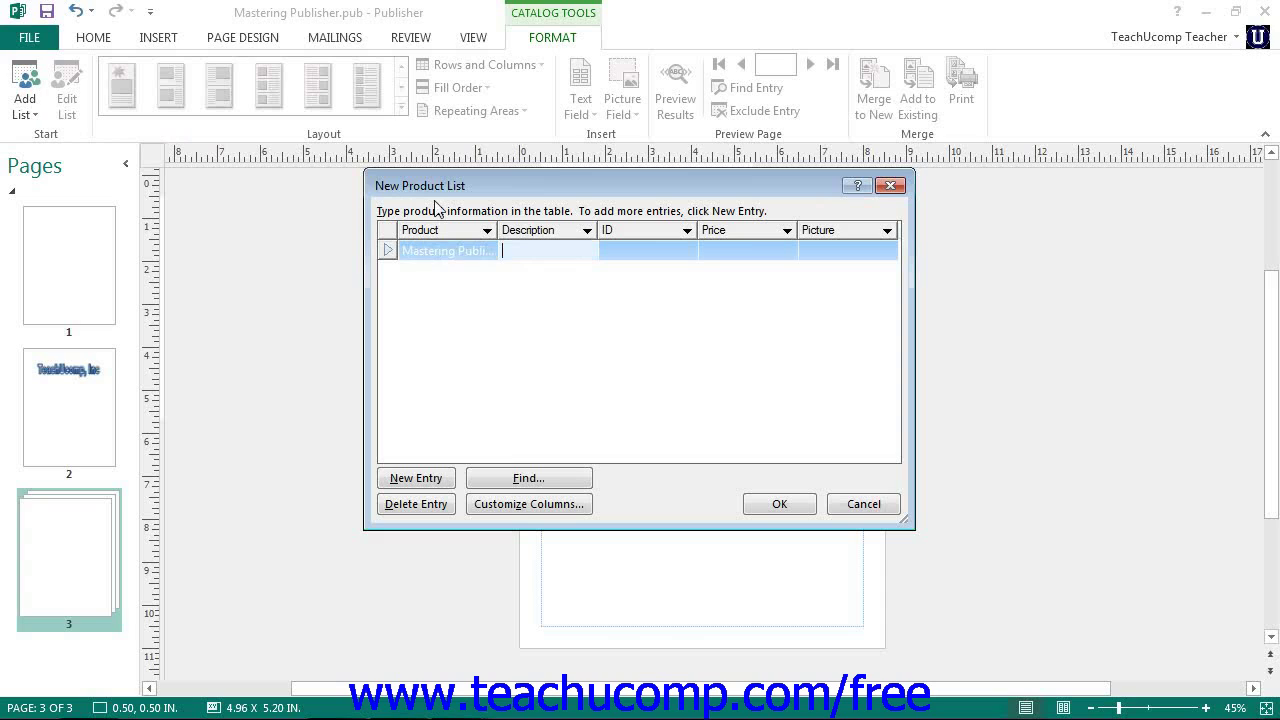
pyautogui.write('PU')
pyautogui.press('BackSpace')
pyautogui.write('ublisher 2013')
pyautogui.press('Tab')
pyautogui.write('1234')
pyautogui.press('Tab')
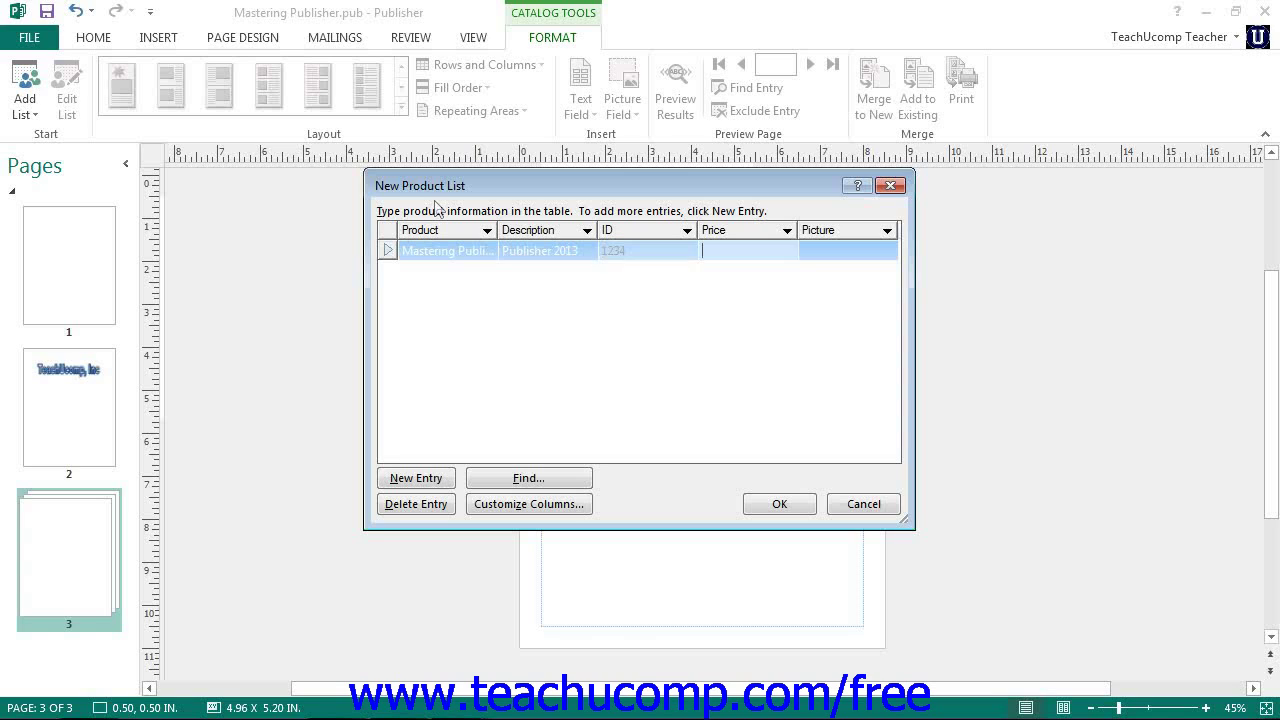
pyautogui.write('124.95')
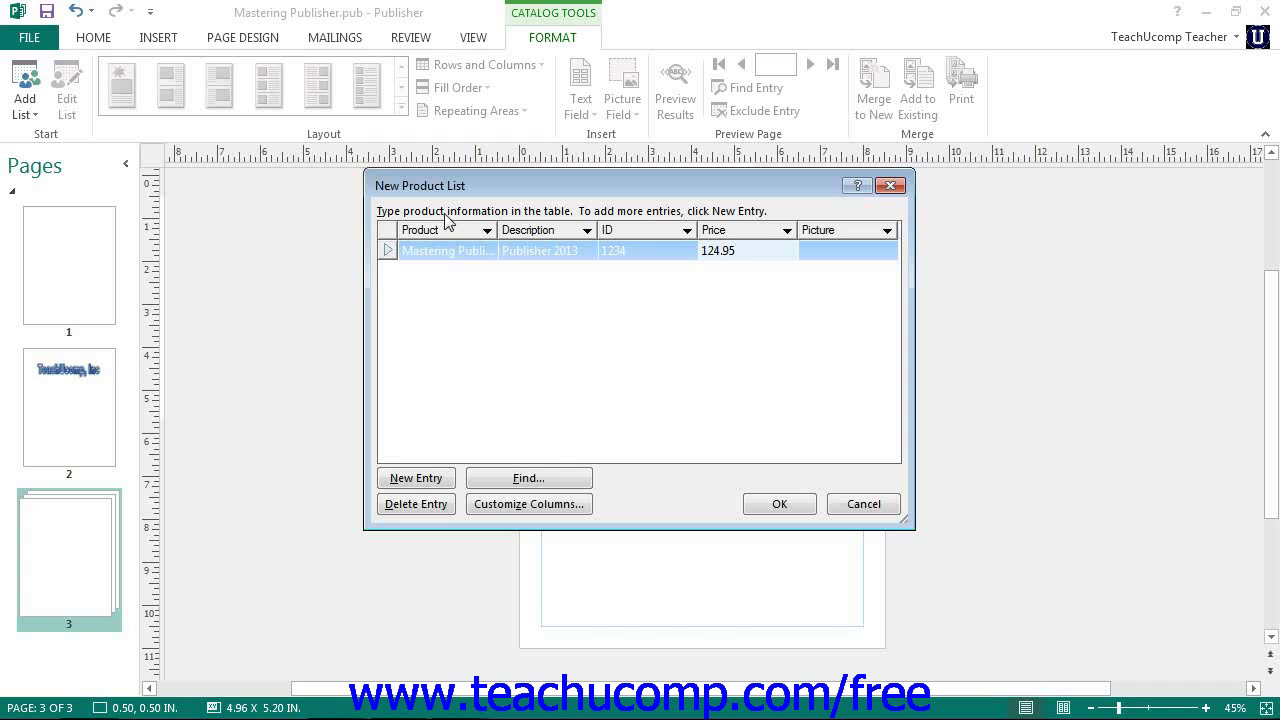
pyautogui.click(787, 505)
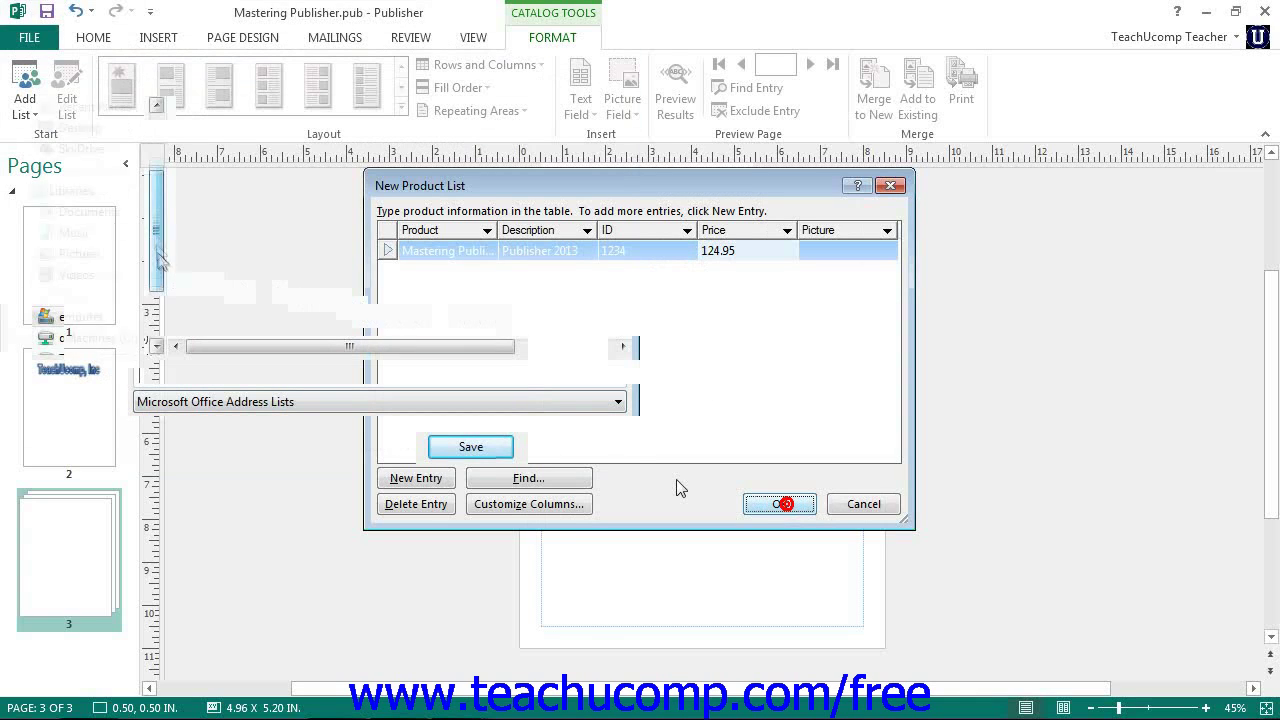
# - Save the product list as 'Publisher 2013' on the Desktop
pyautogui.click(199, 375)
pyautogui.write('Publisher 20')
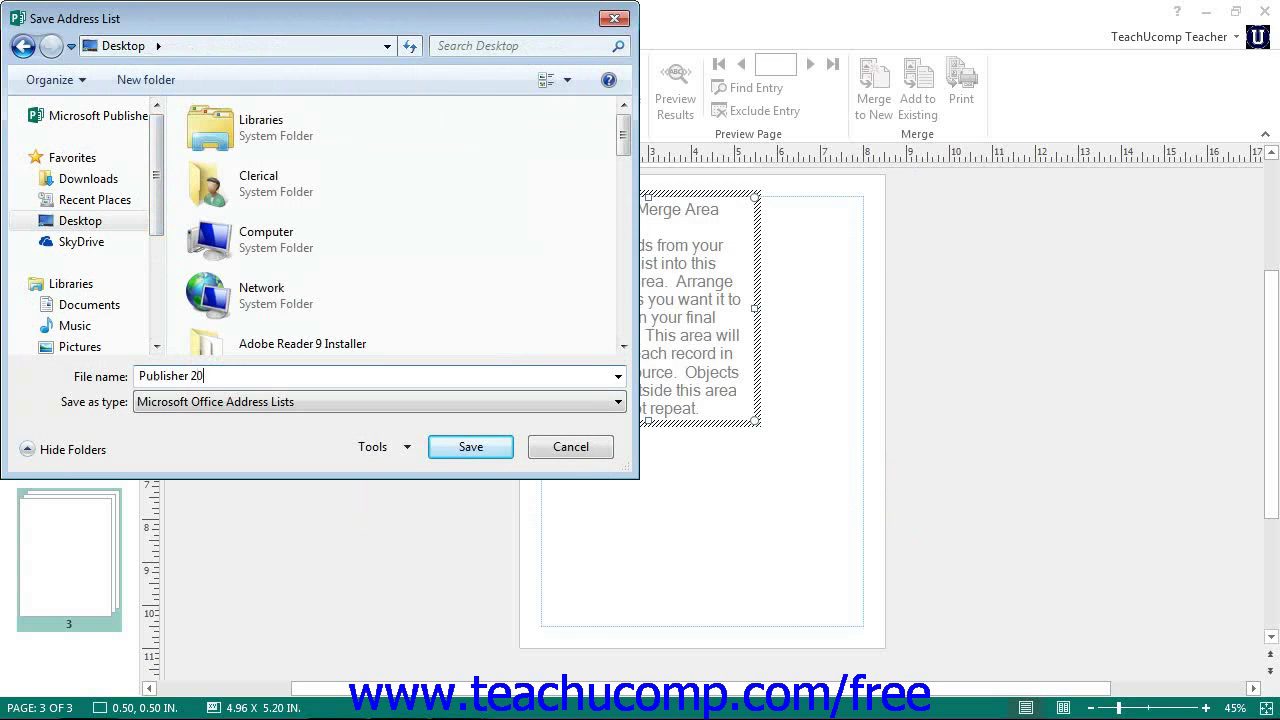
pyautogui.write('13')
pyautogui.click(478, 446)
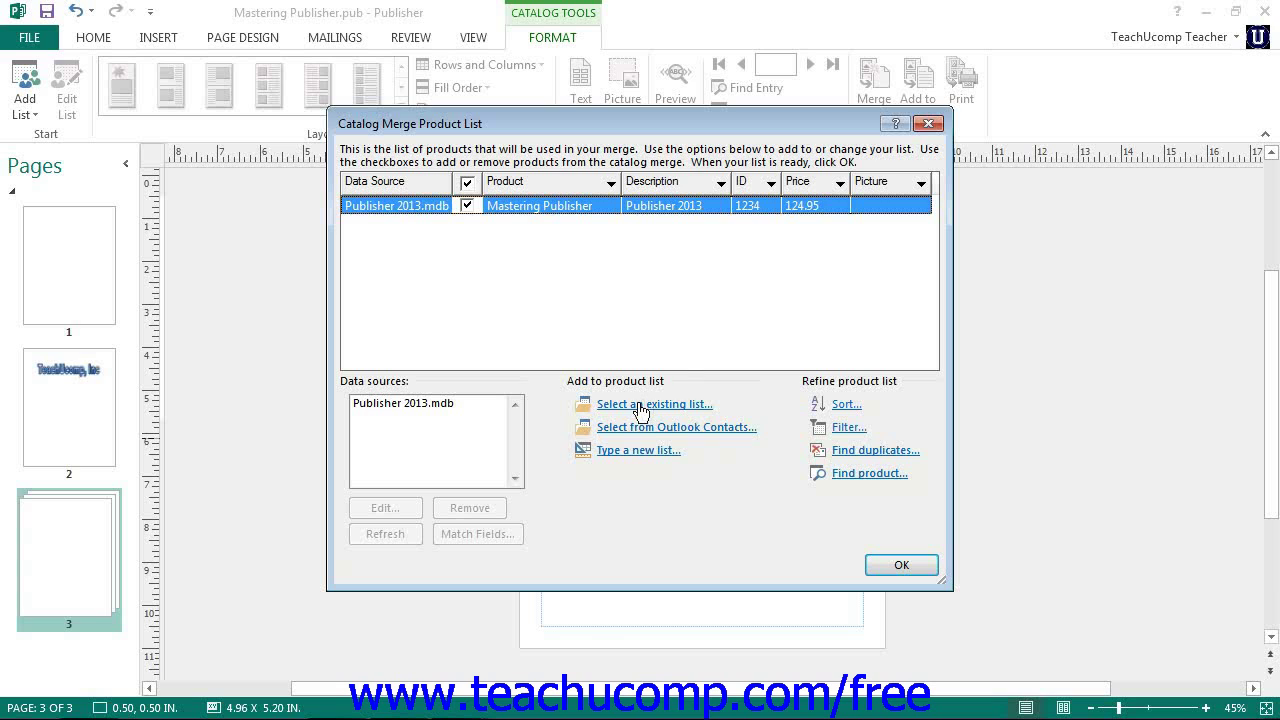
# - Close the Catalog Merge Product List and bring up the Add List options
pyautogui.click(928, 123)
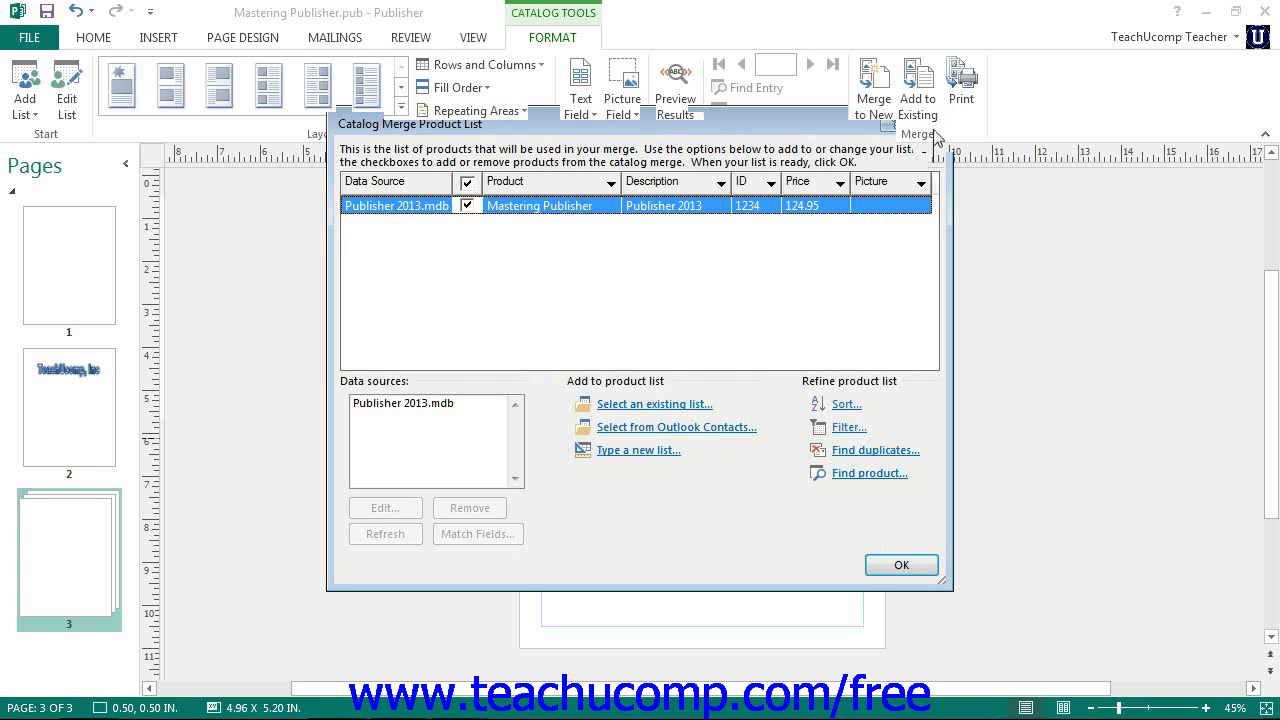
pyautogui.click(25, 100)
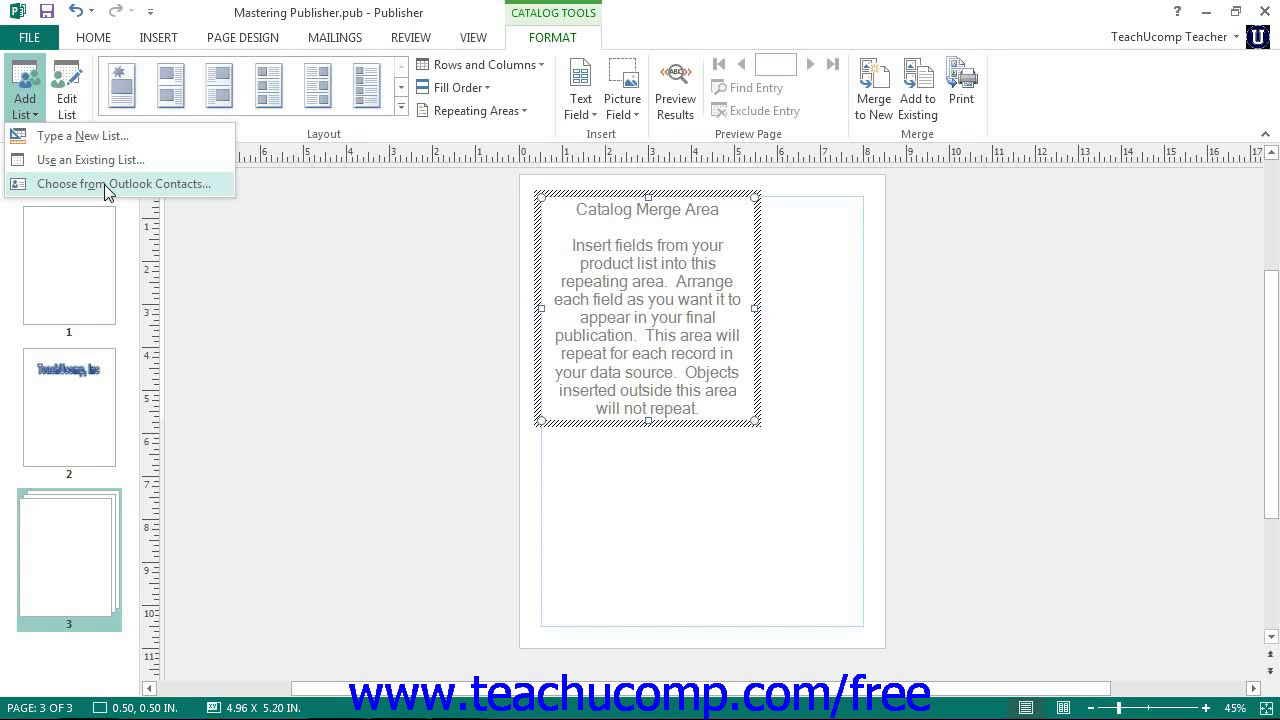
# - Connect the existing Publisher 2013 database on the Desktop as the catalog's data source
pyautogui.click(45, 135)
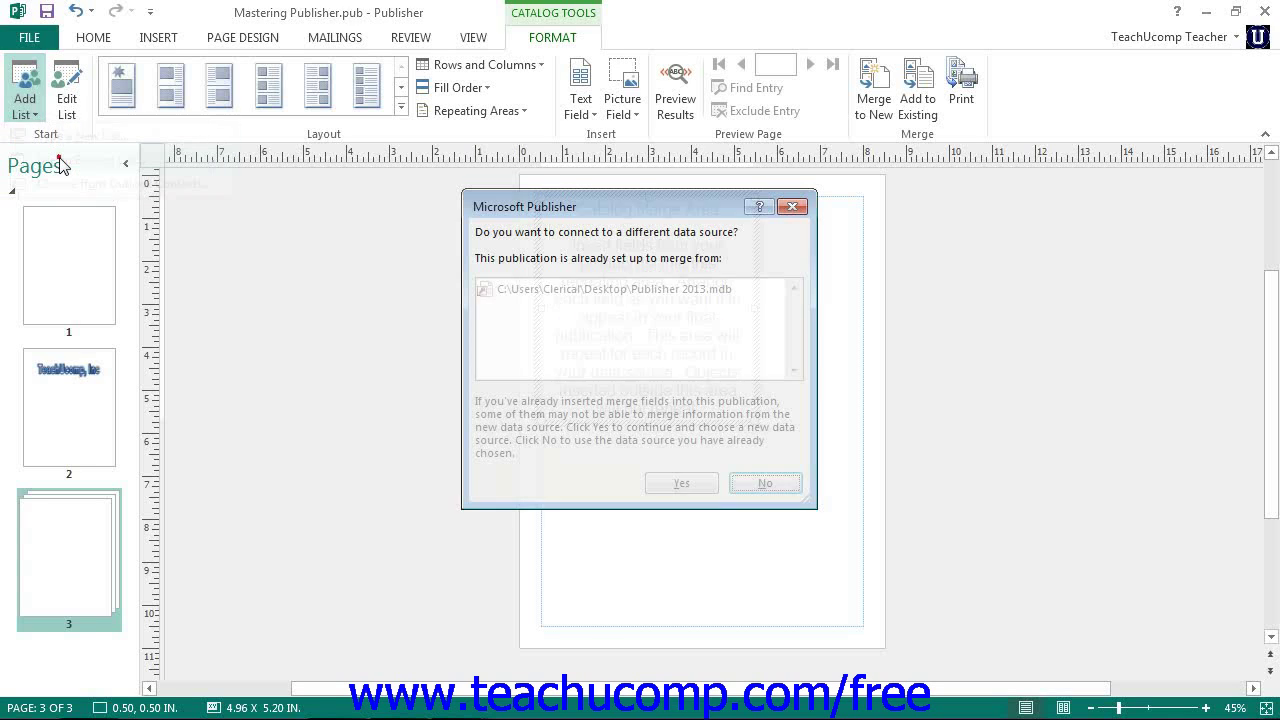
pyautogui.click(681, 483)
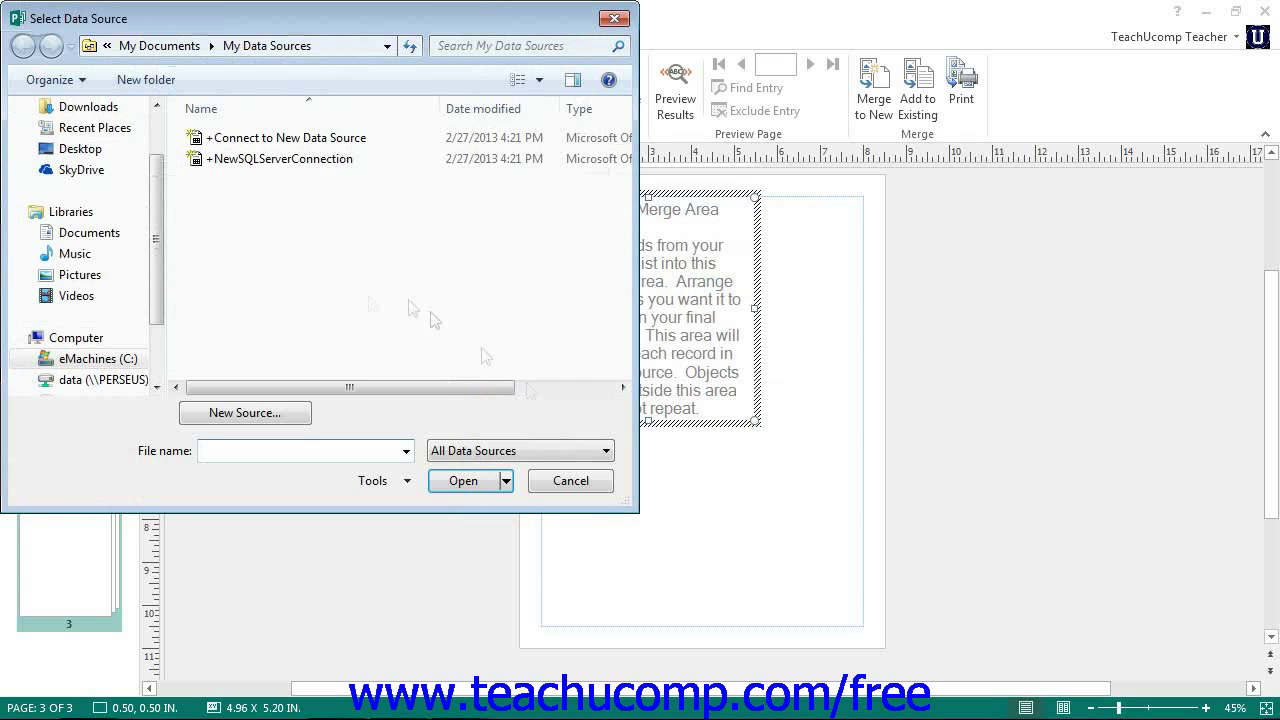
pyautogui.click(104, 152)
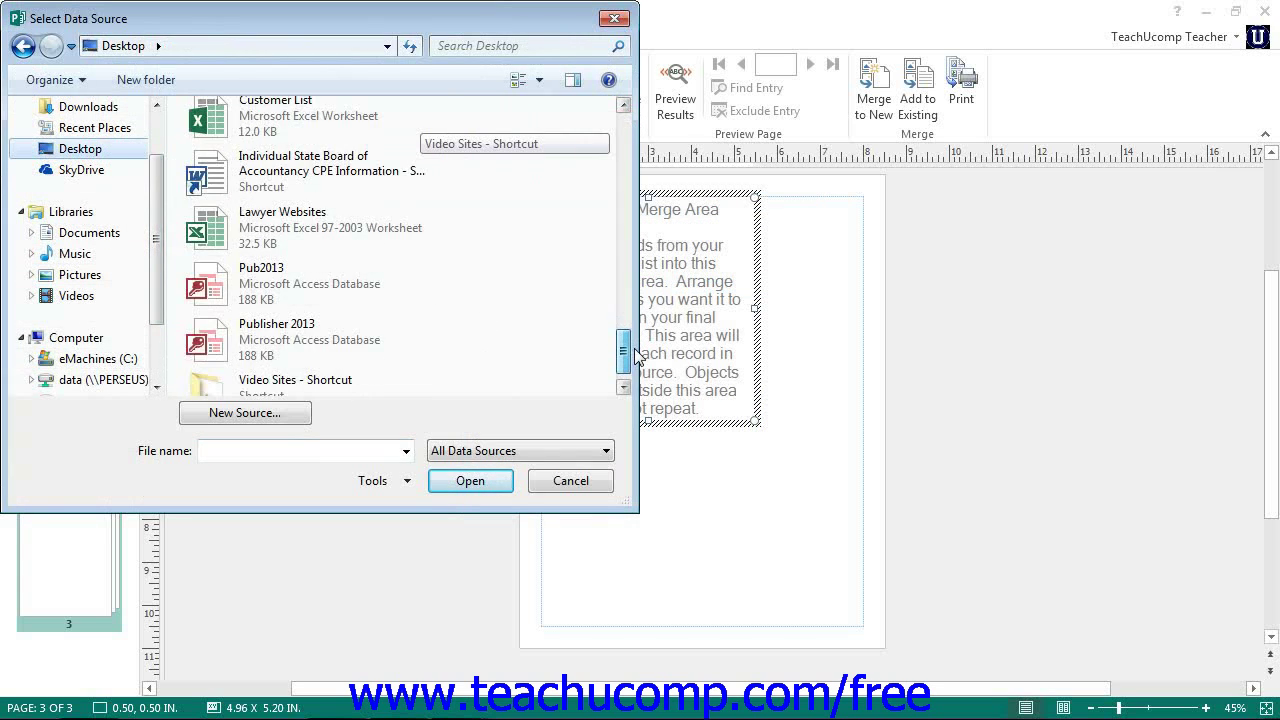
pyautogui.scroll(-1, 625, 345)
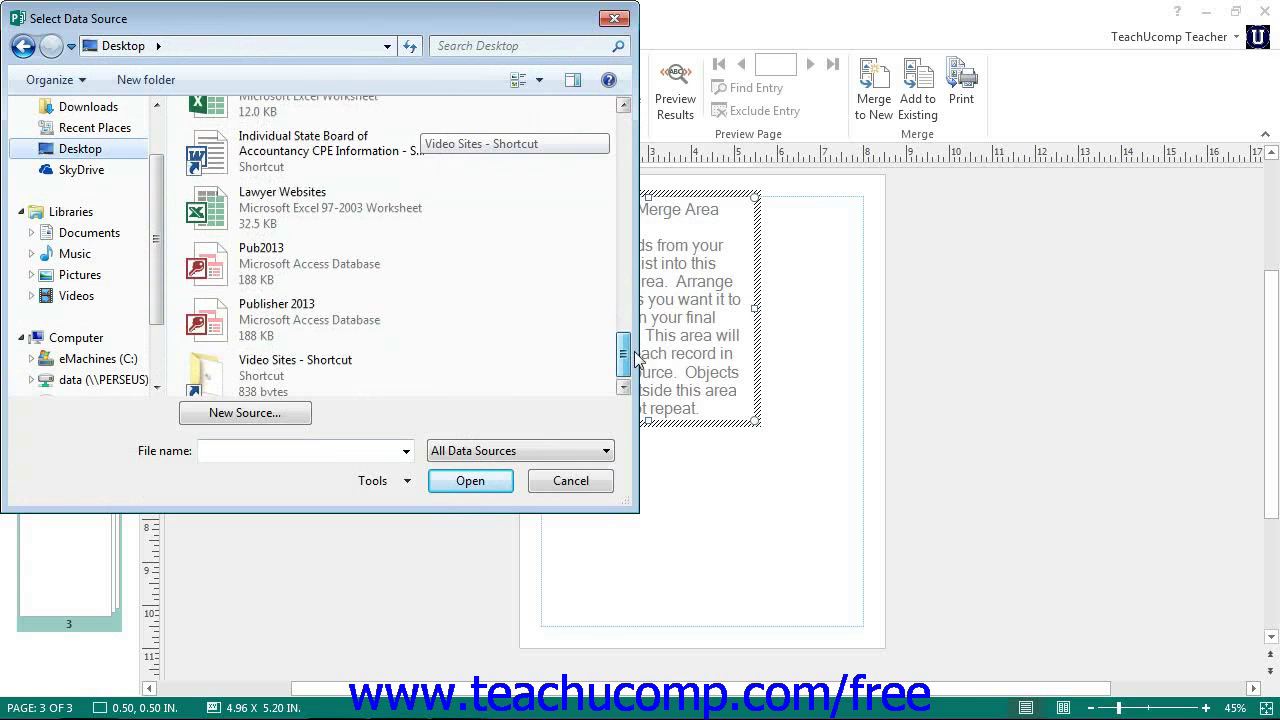
pyautogui.click(340, 325)
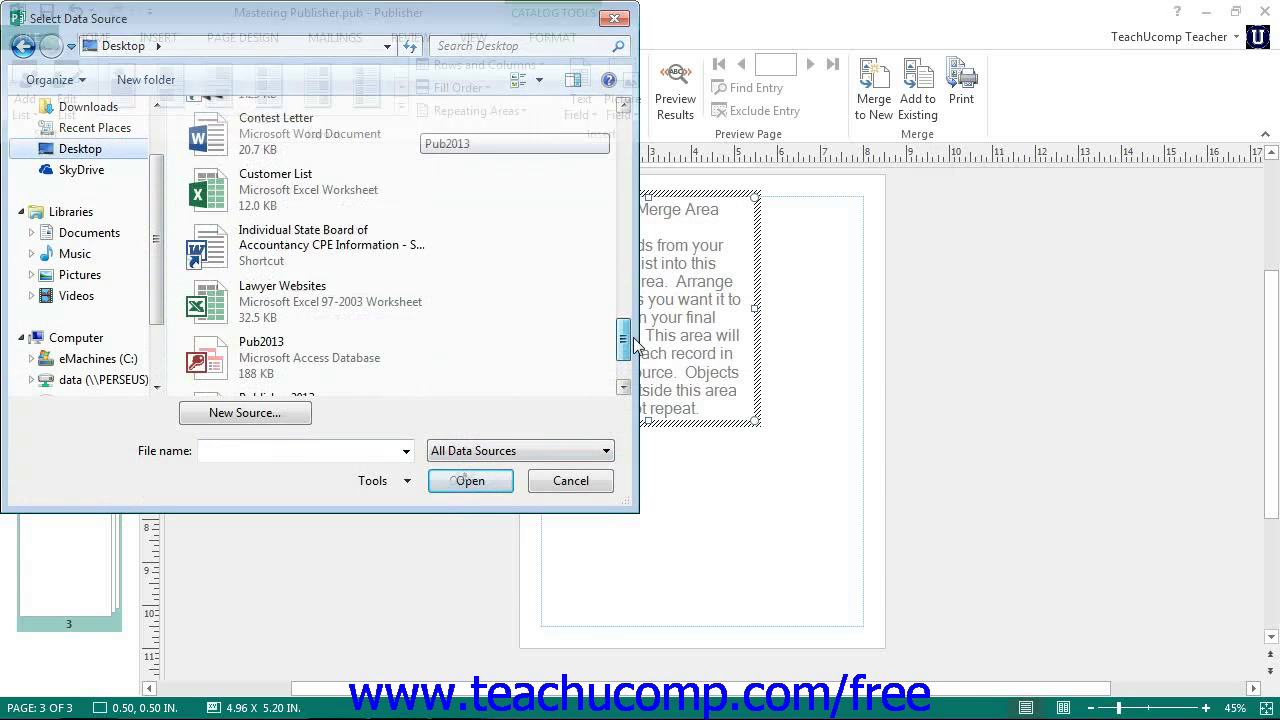
pyautogui.click(463, 480)
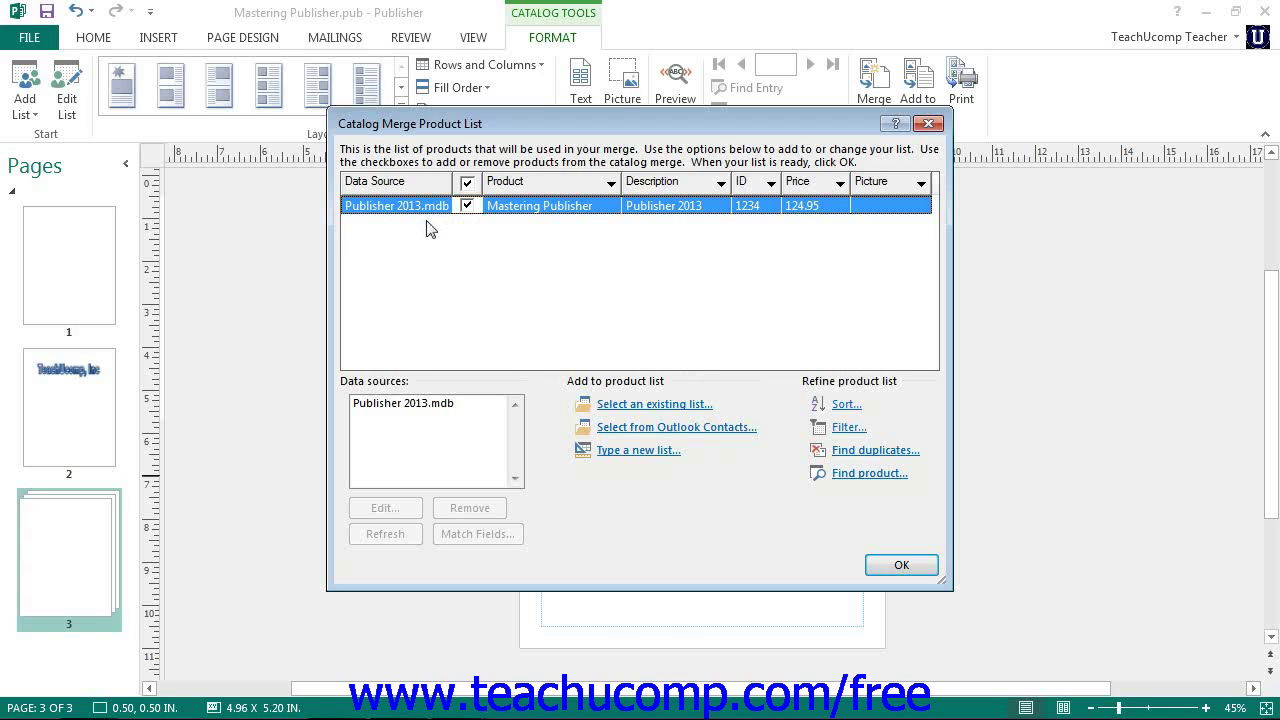
# - Accept the Catalog Merge Product List and return to page 3
pyautogui.click(895, 568)
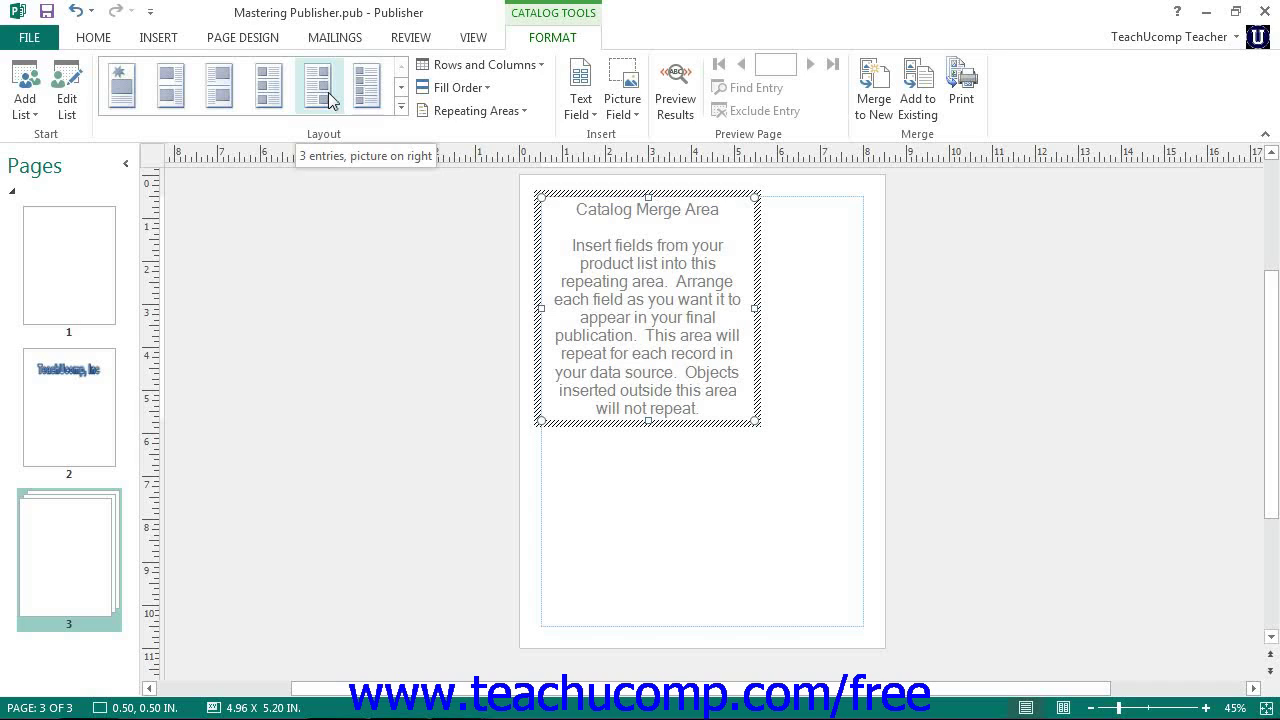
pyautogui.click(513, 68)
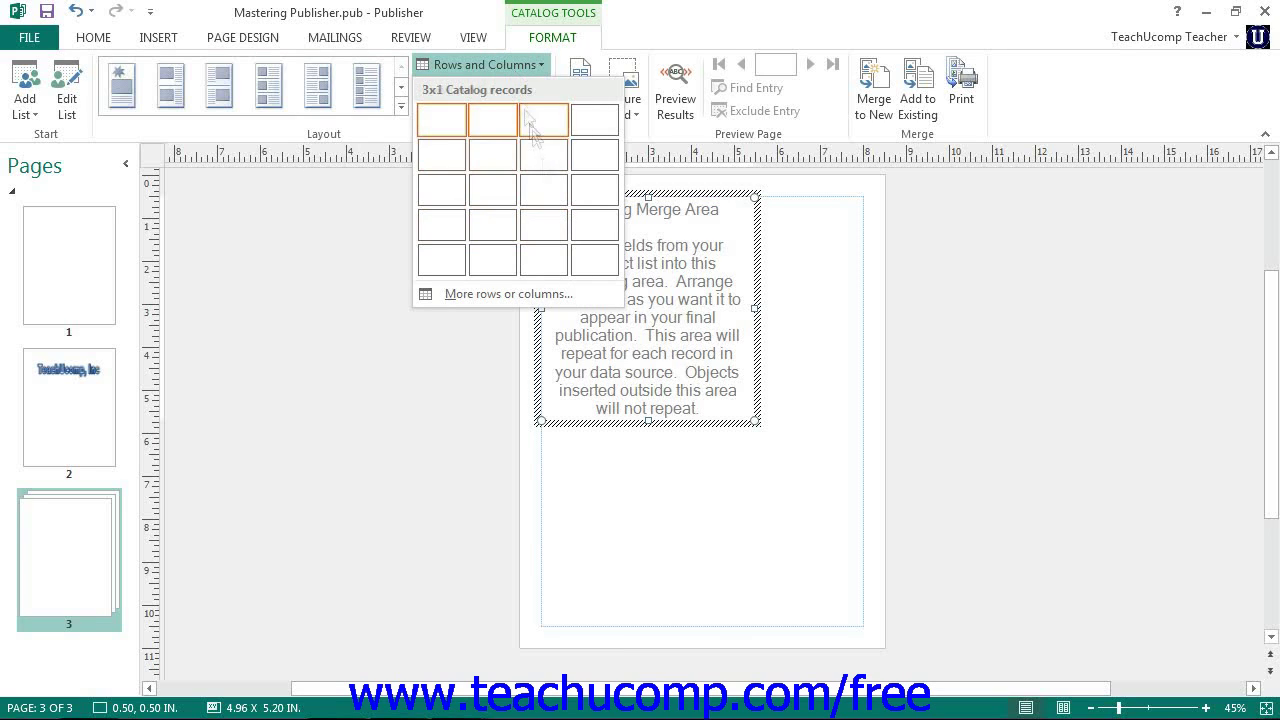
pyautogui.click(501, 66)
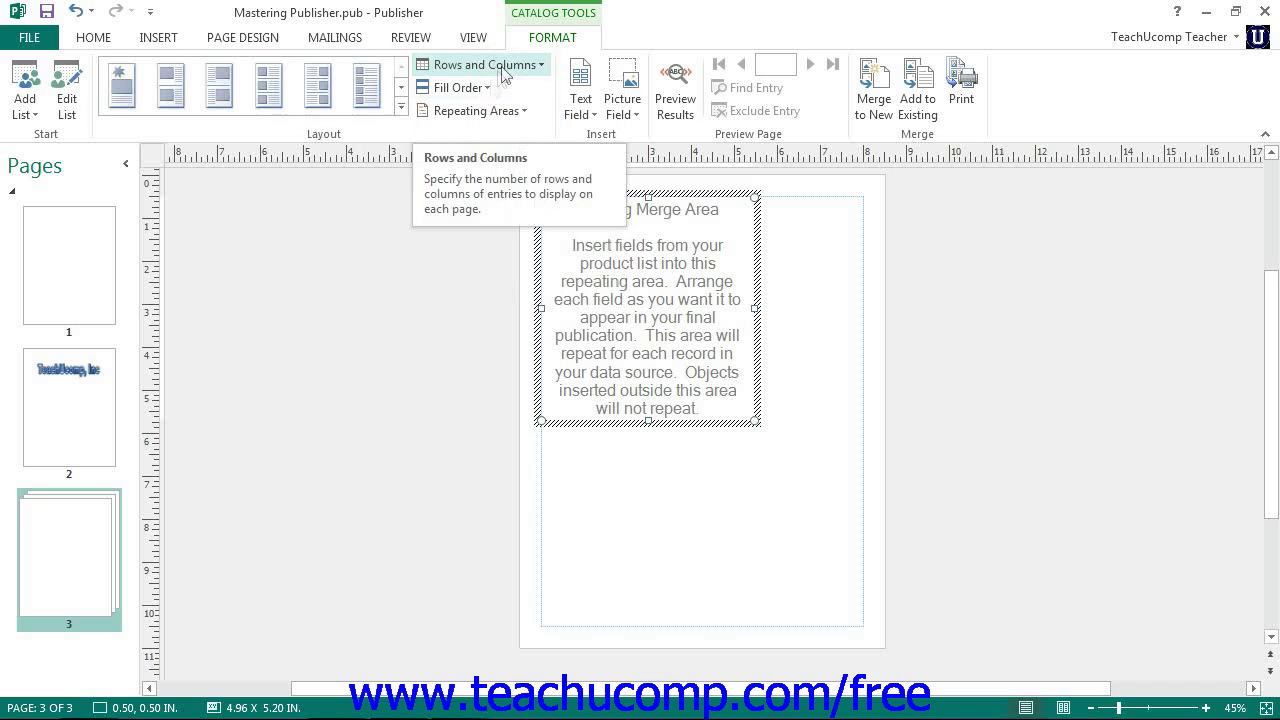
pyautogui.click(488, 89)
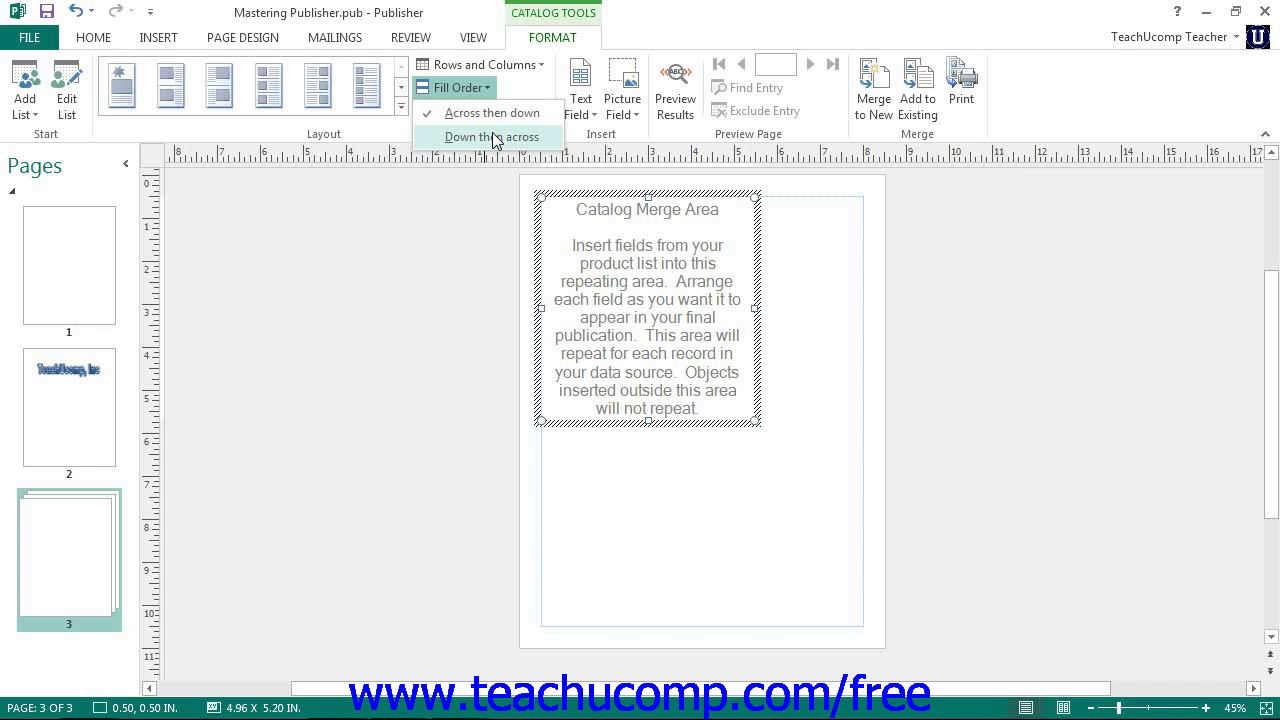
pyautogui.click(484, 90)
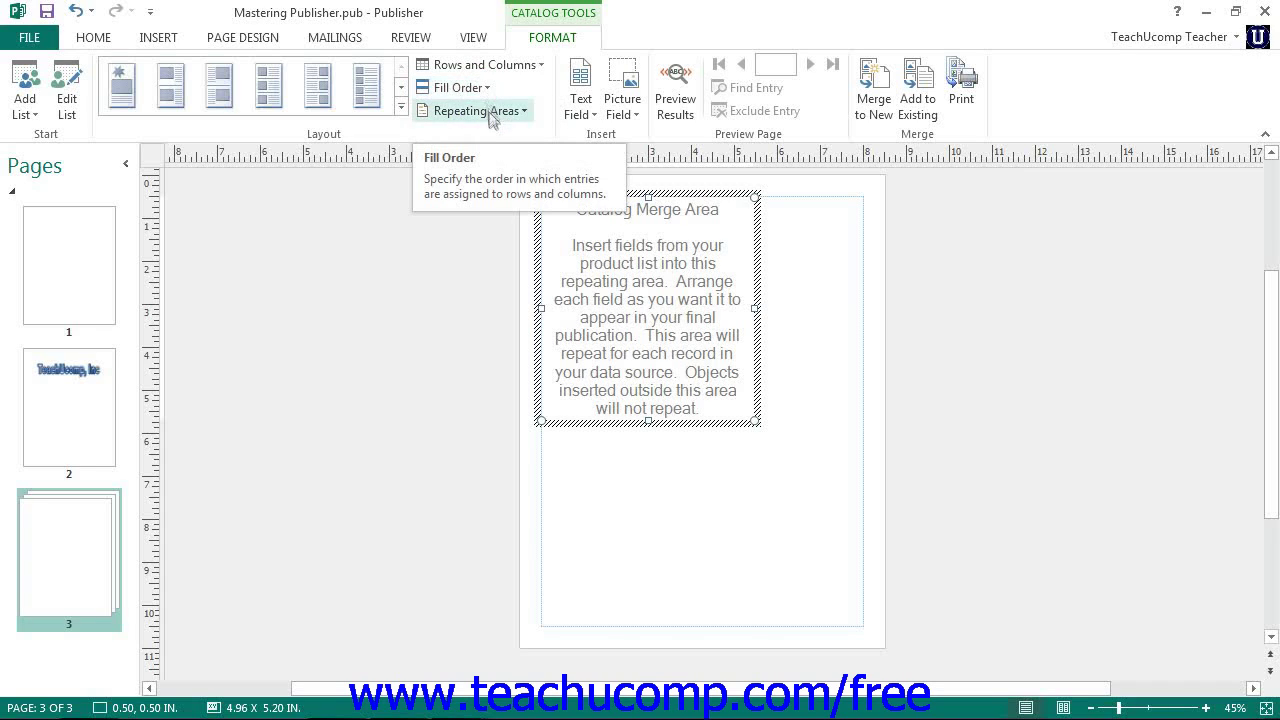
pyautogui.click(494, 111)
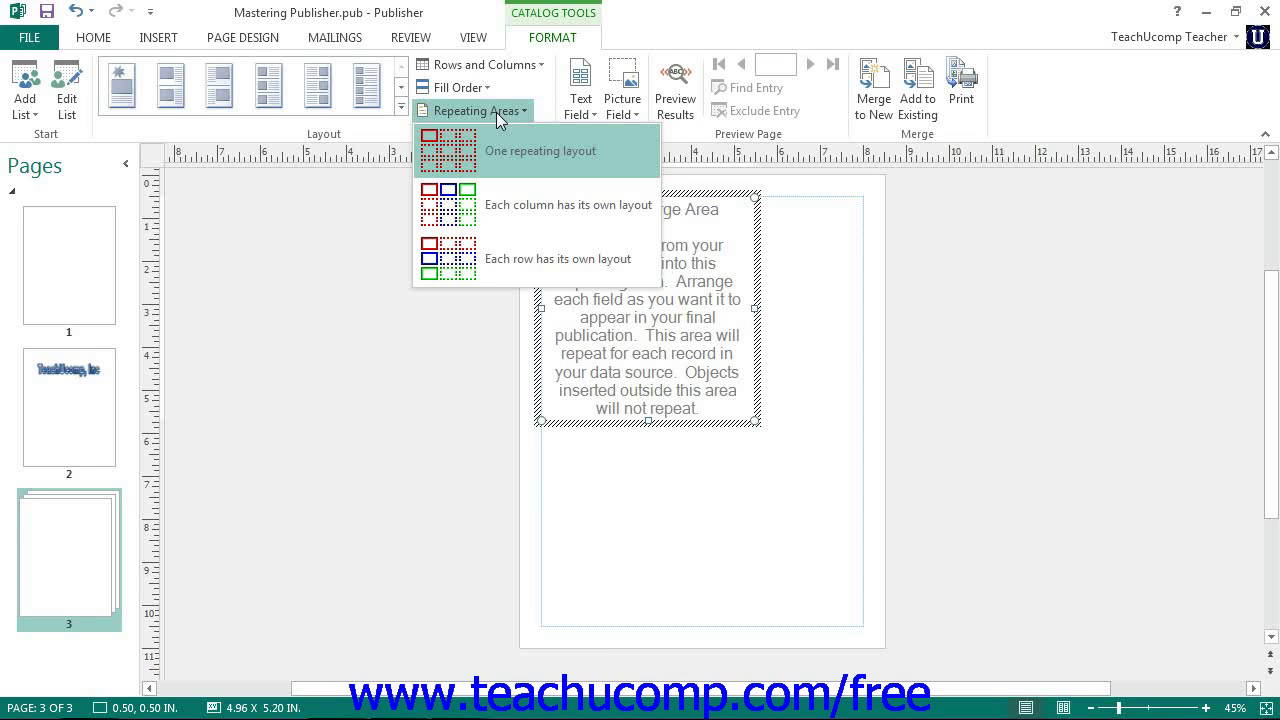
pyautogui.click(496, 112)
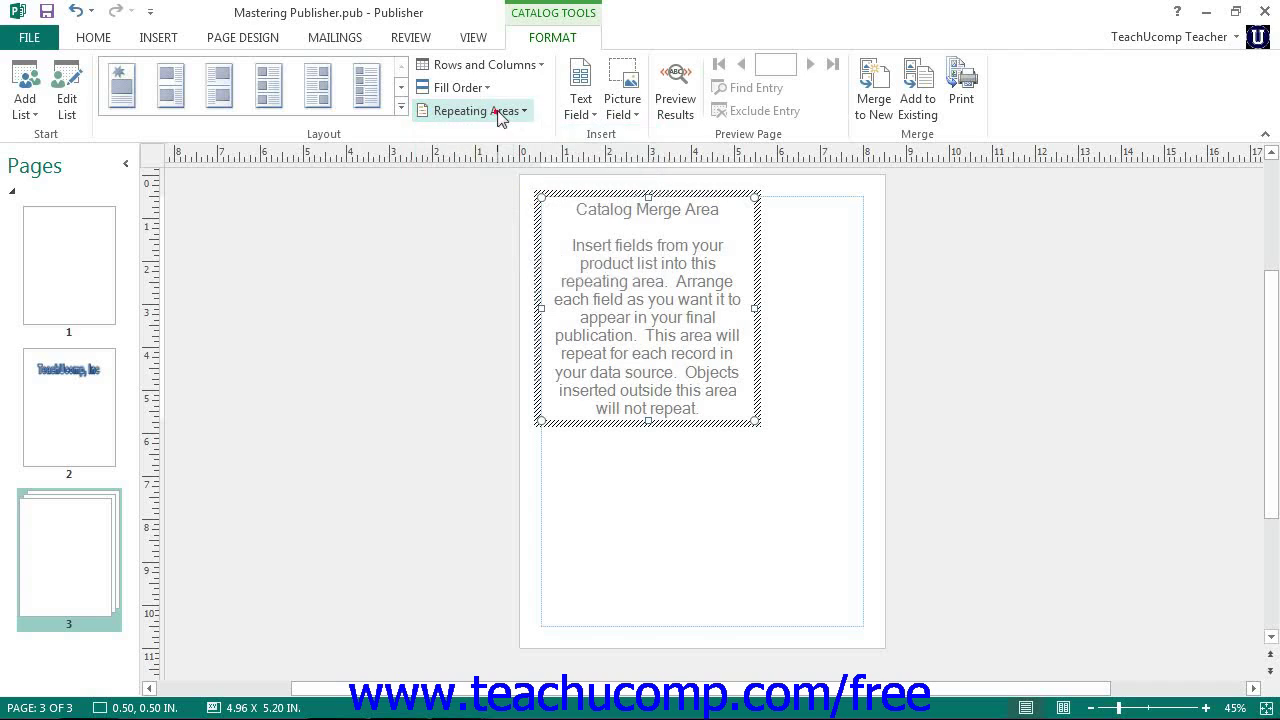
# - Insert the Product text field from the Text Field list into the Catalog Merge Area
pyautogui.click(586, 113)
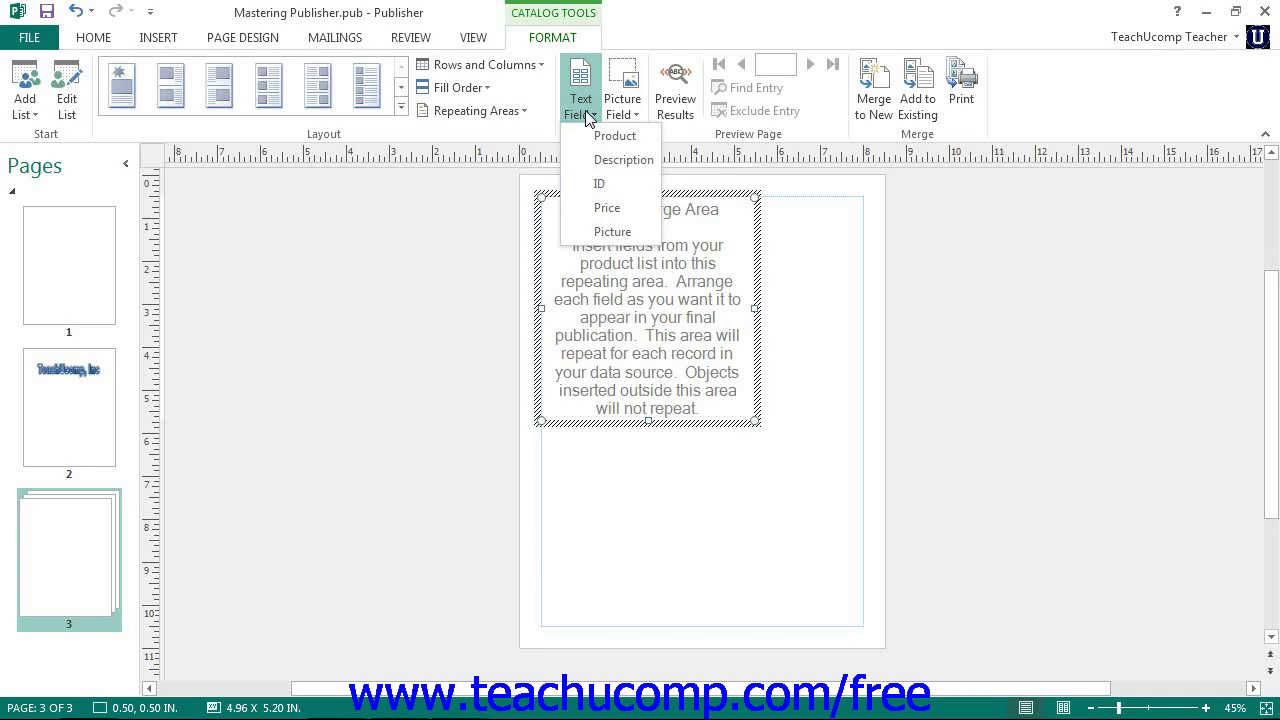
pyautogui.click(599, 135)
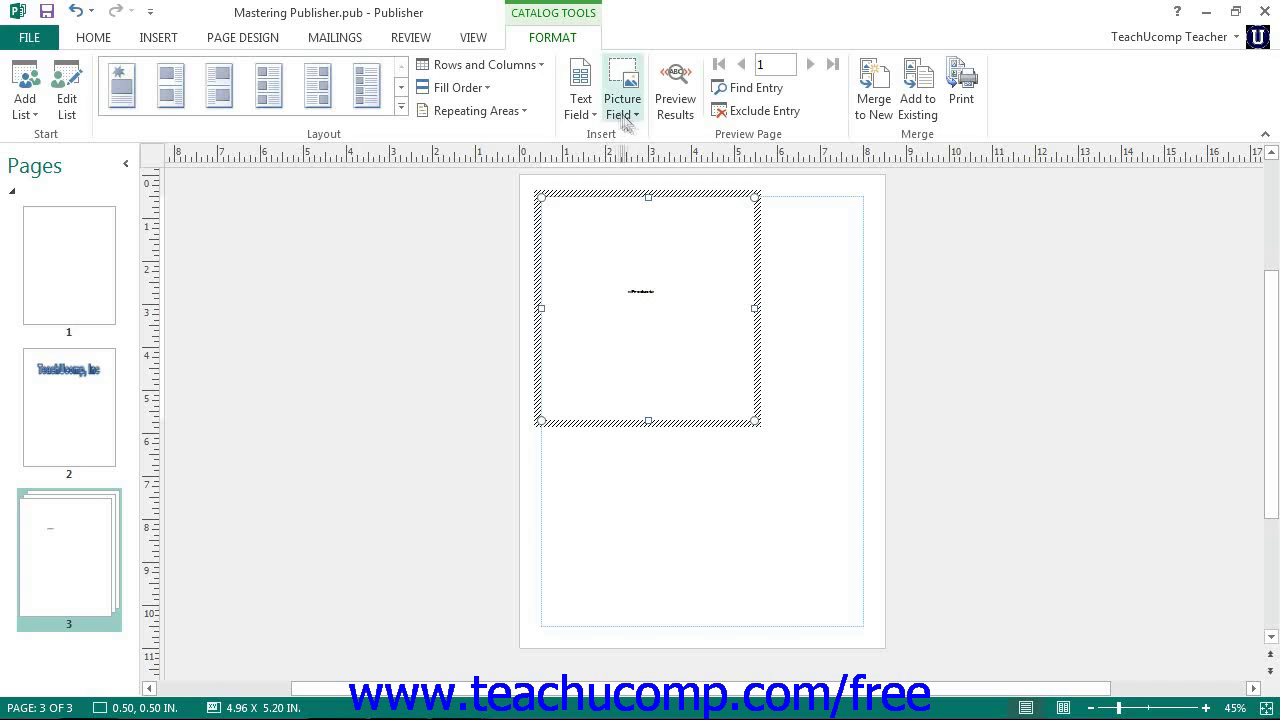
pyautogui.click(631, 117)
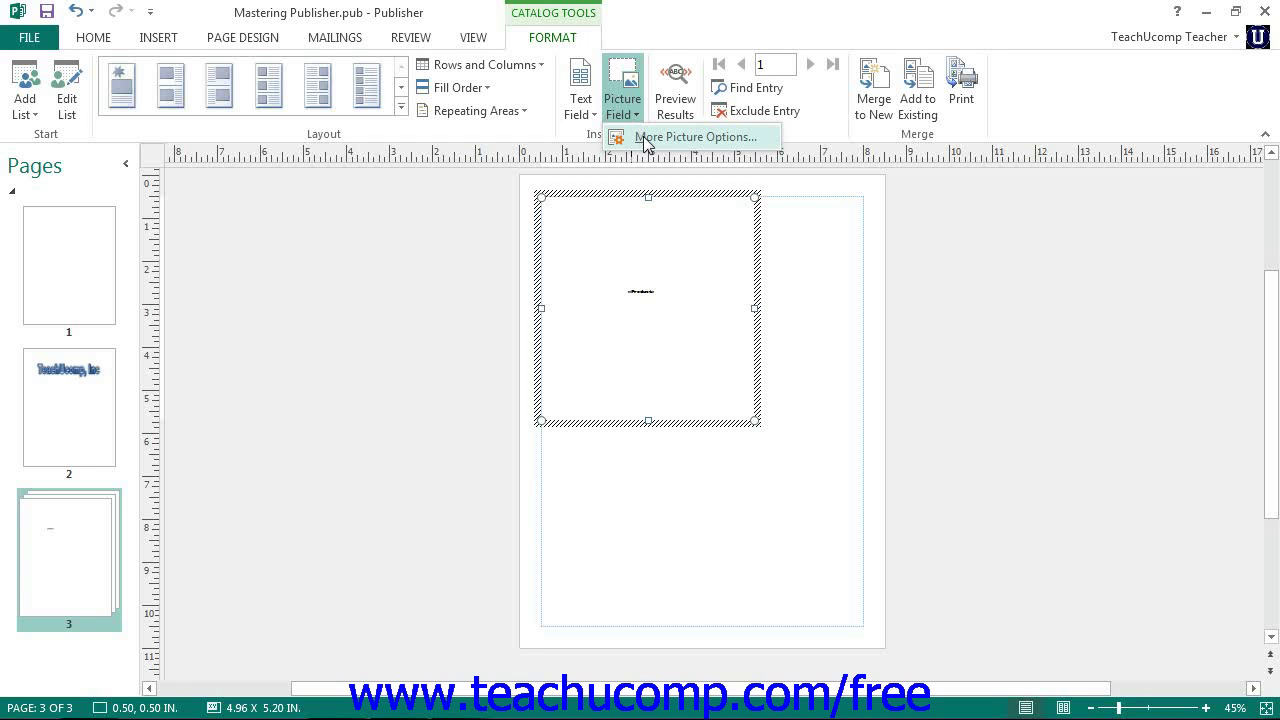
pyautogui.click(645, 140)
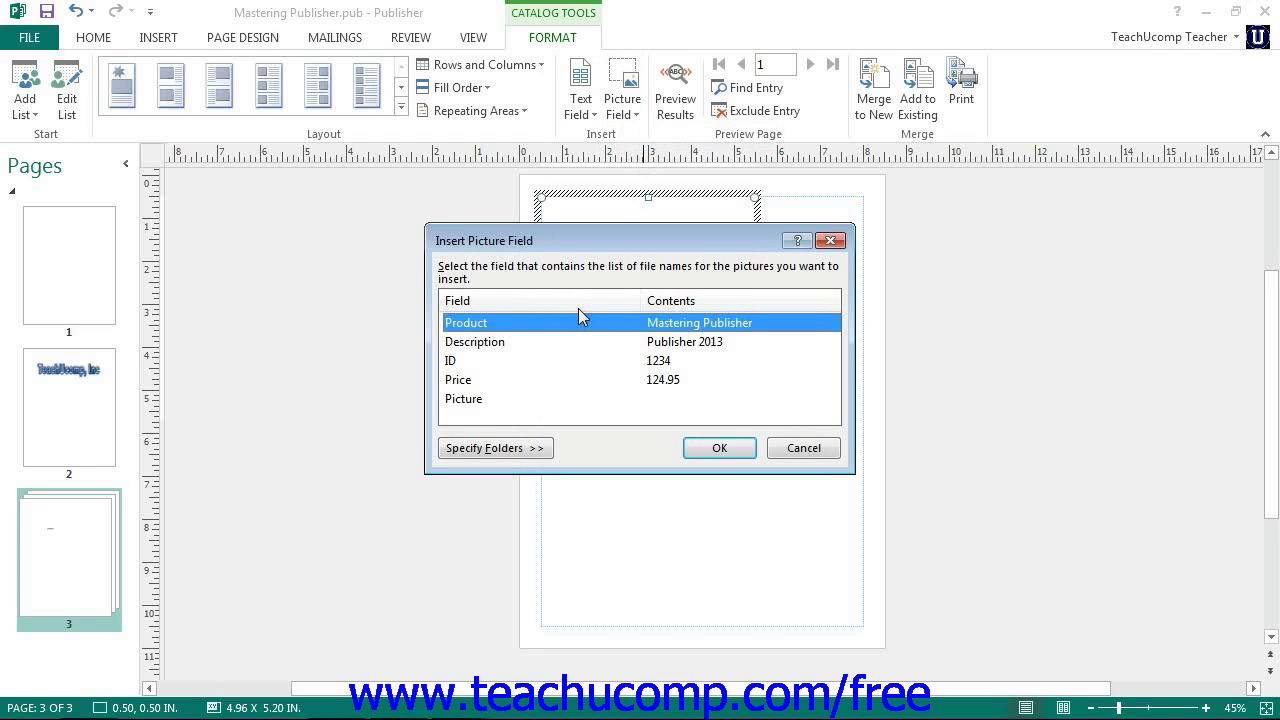
pyautogui.click(533, 449)
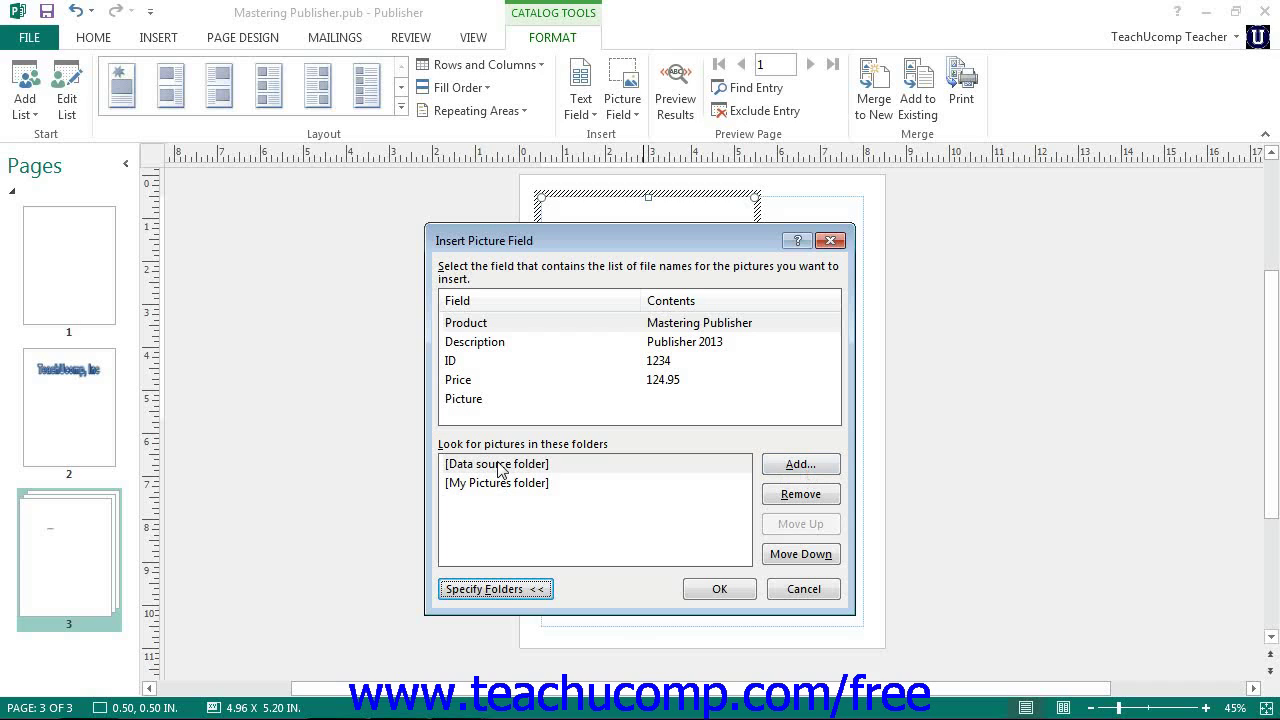
pyautogui.click(797, 590)
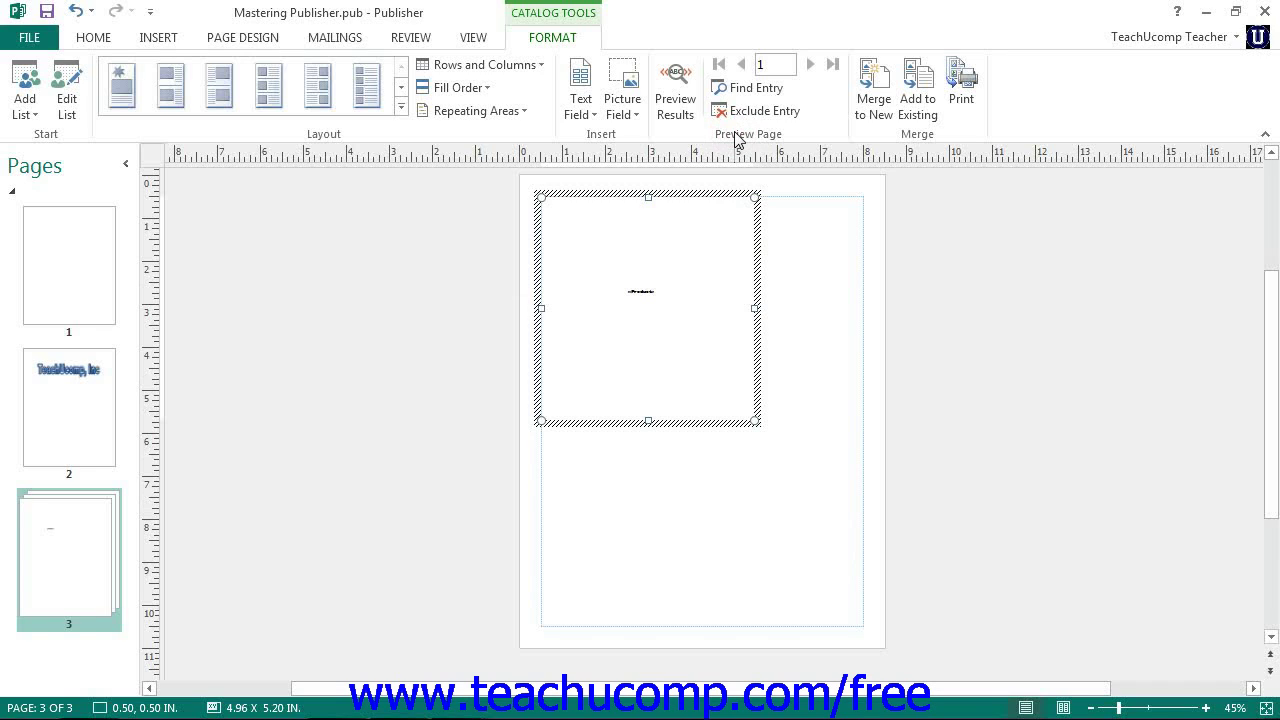
# - Turn on Preview Results so the merge area displays 'Mastering Publisher'
pyautogui.click(676, 108)
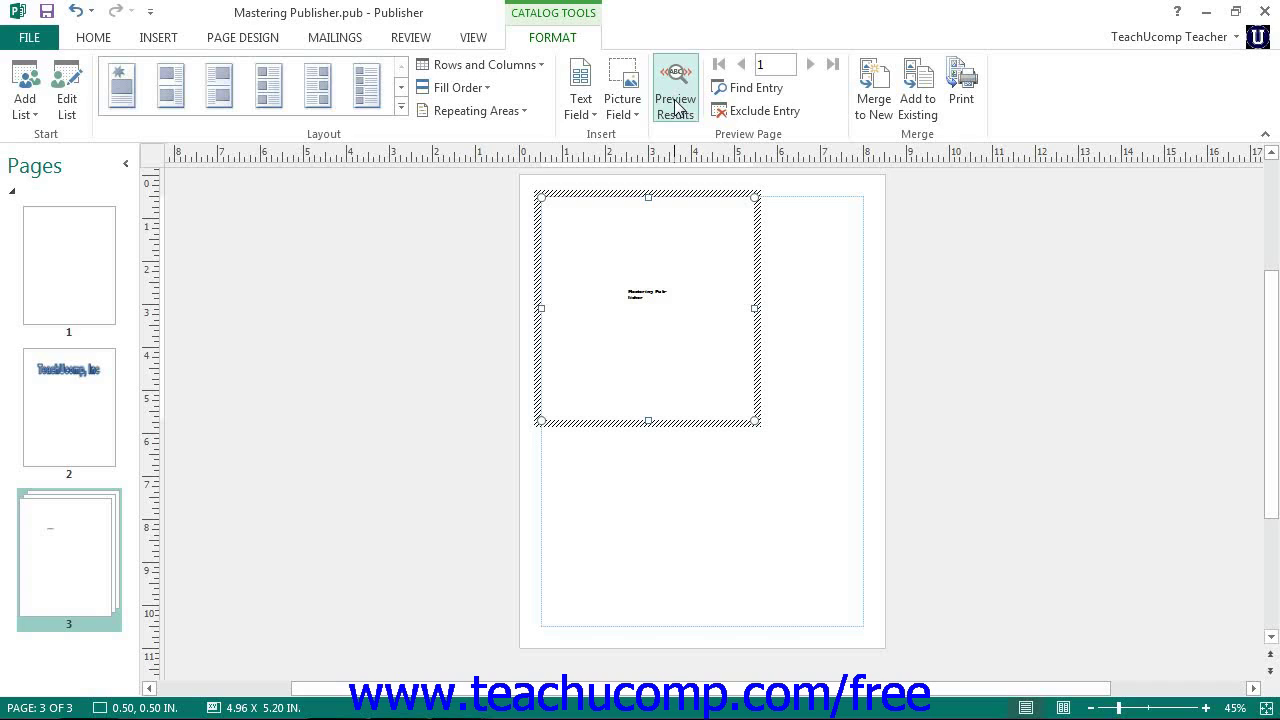